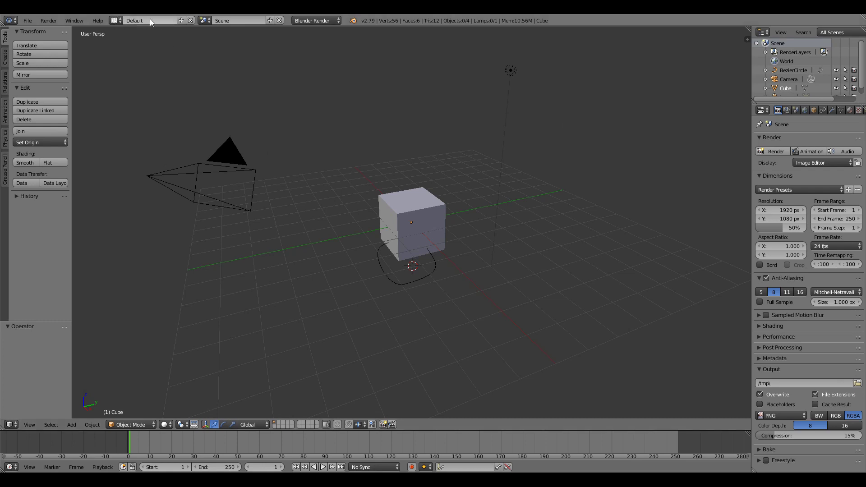
- Look through the 3D View Full, Animation and Compositing screen layouts and return to the Default layout
click(118, 19)
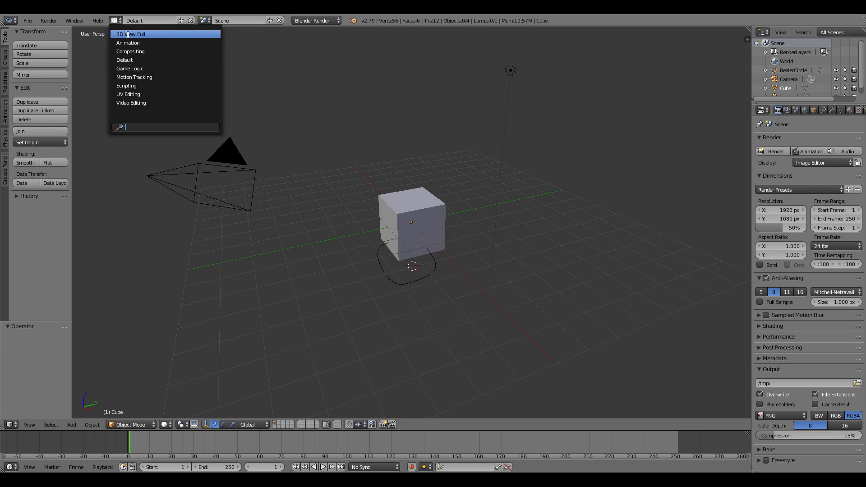
click(128, 35)
click(118, 20)
click(129, 43)
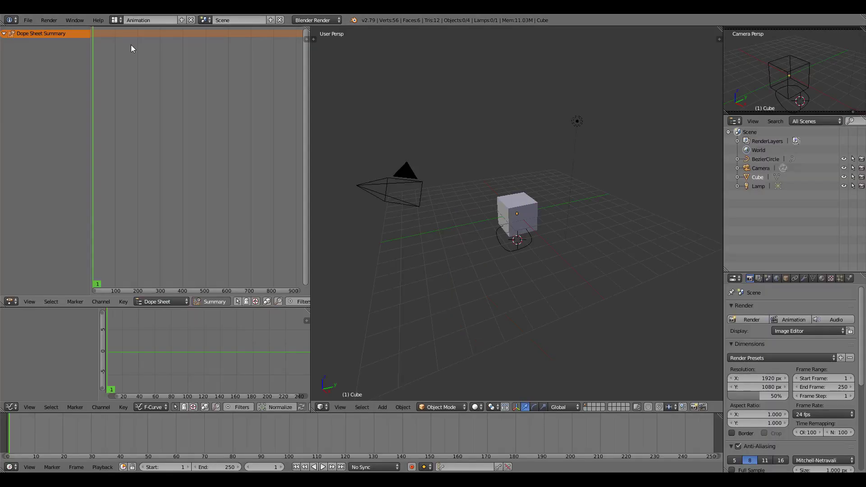
click(116, 20)
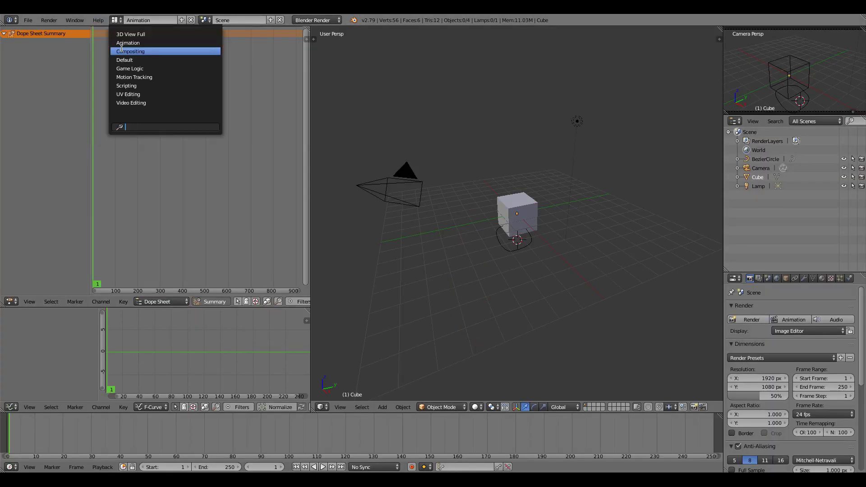
click(121, 48)
click(118, 20)
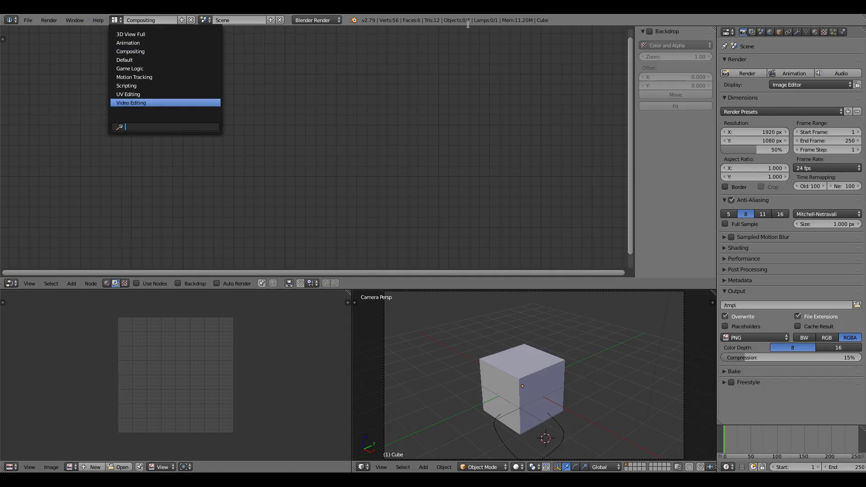
click(127, 59)
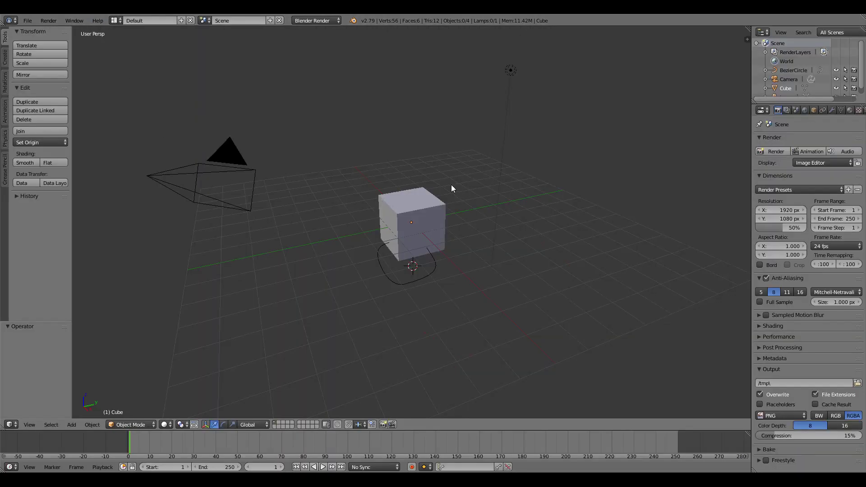
- Duplicate the Default screen layout, name the copy "No Mans Sky" and make it the active layout
click(181, 21)
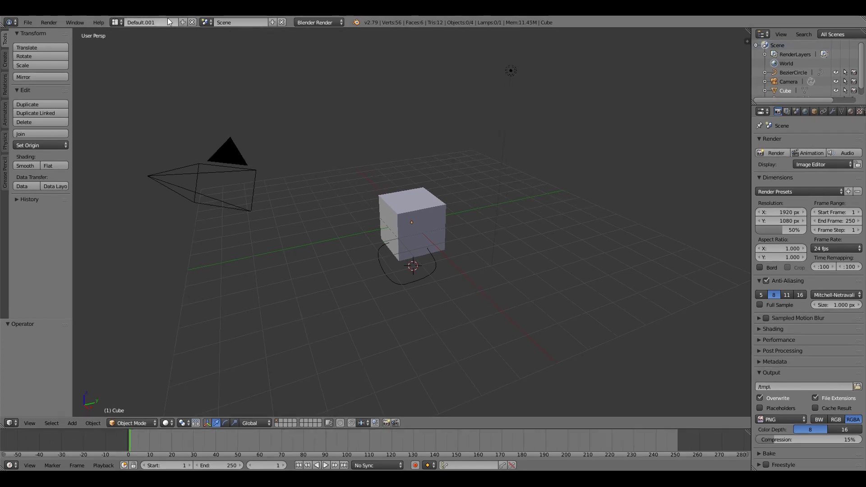
click(159, 19)
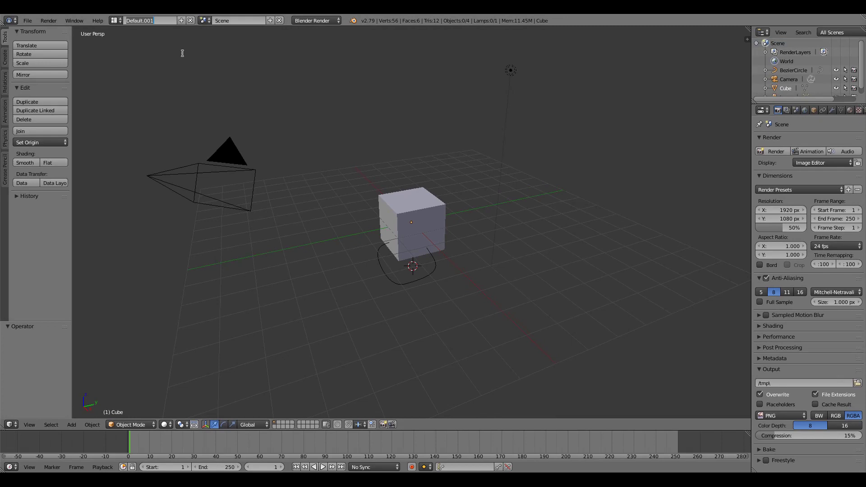
text(No Mans Sky)
key(Return)
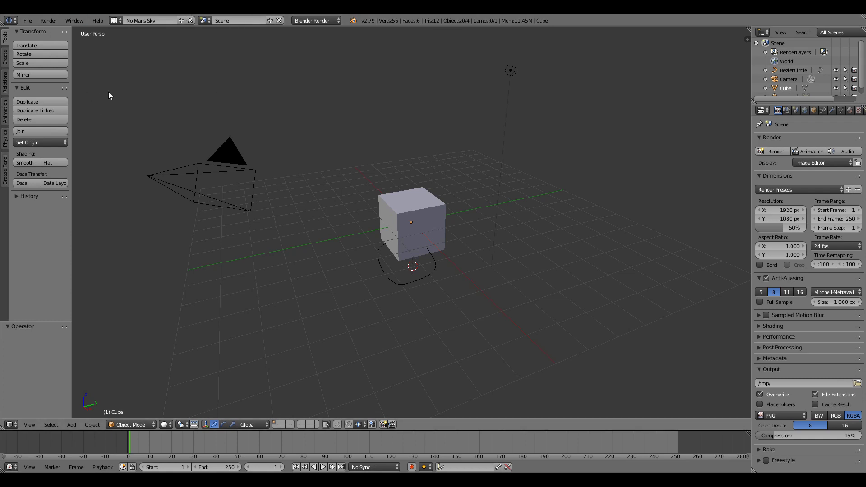
click(116, 20)
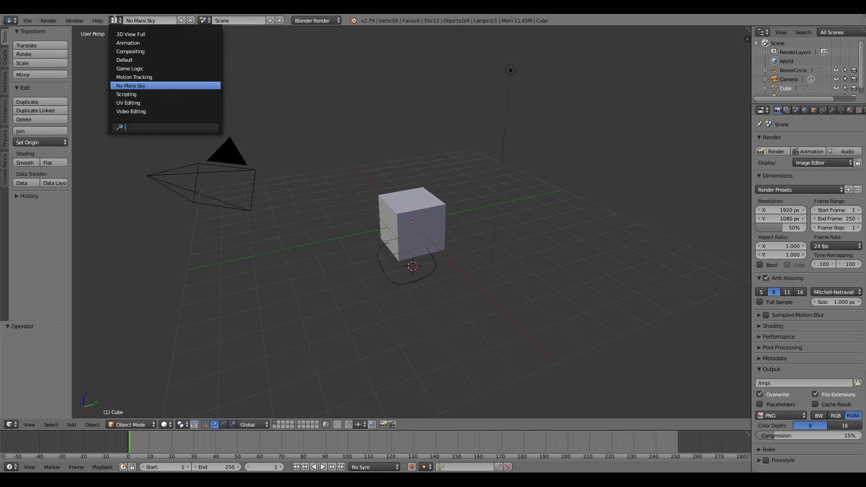
click(131, 86)
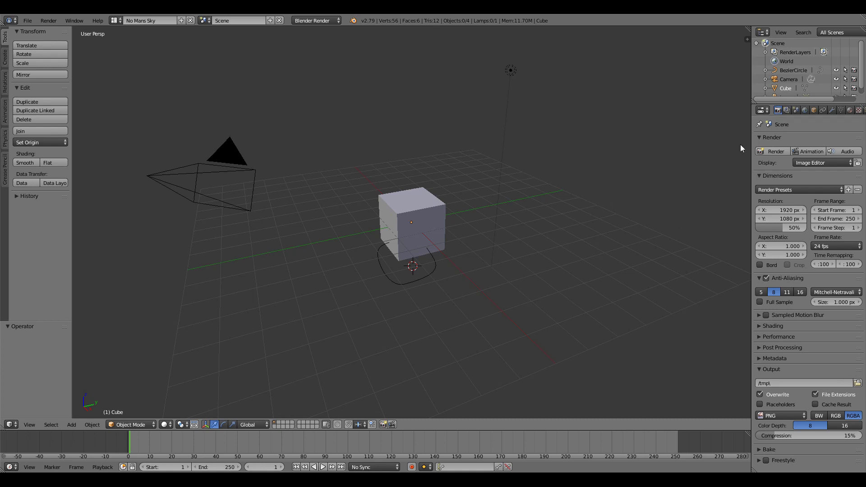
- Simplify the layout to a wider tool shelf, the 3D view and a full-height outliner, removing the properties editor and timeline
drag(752, 124, 733, 124)
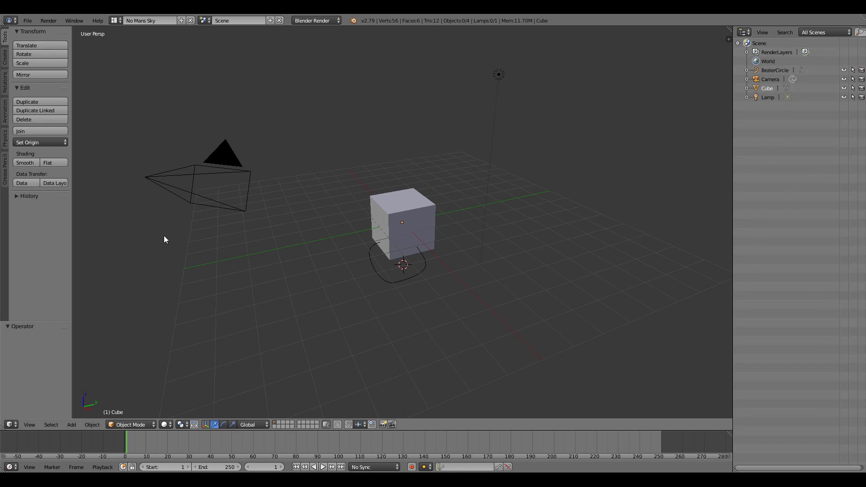
drag(71, 212, 125, 212)
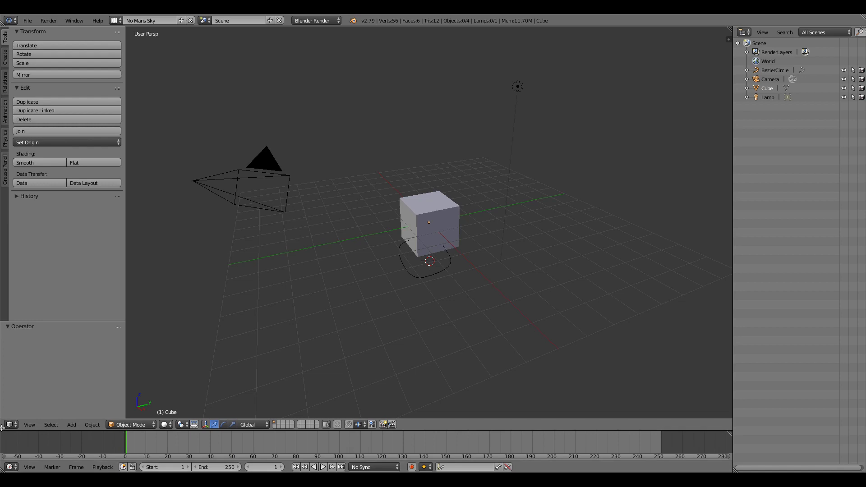
drag(2, 428, 99, 458)
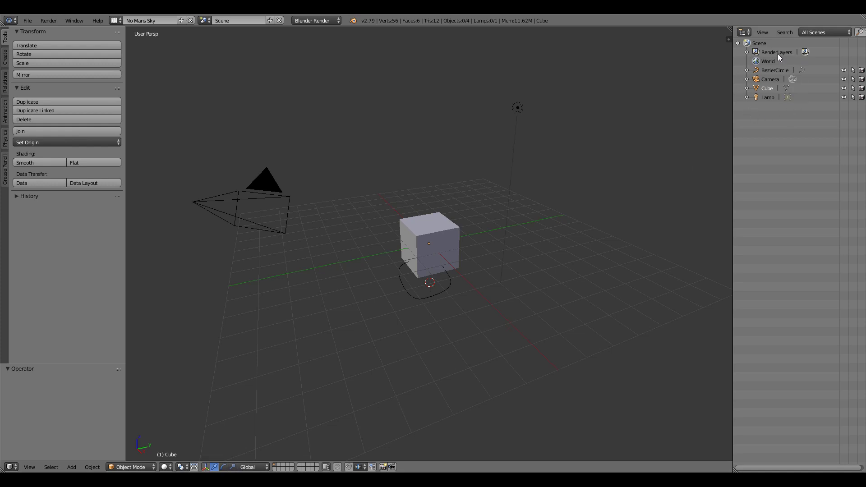
- Select the lamp, cube and camera one after another from the outliner, and clear the selection
click(768, 97)
click(768, 88)
click(770, 80)
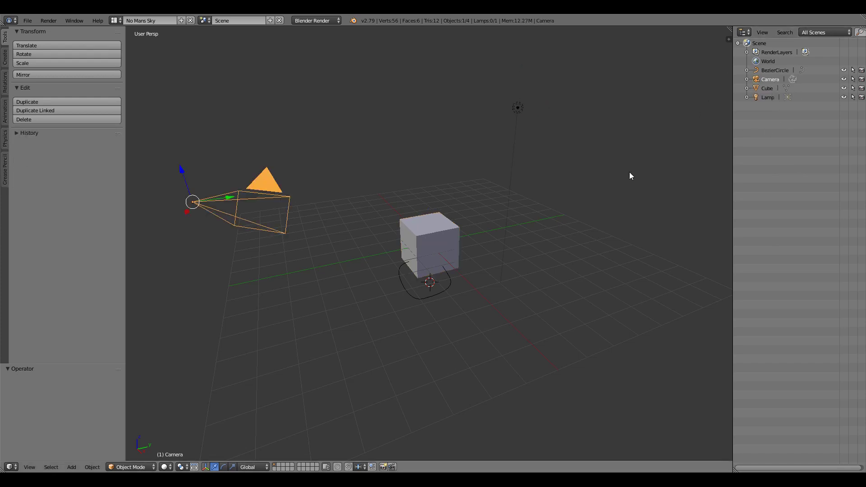
key(a)
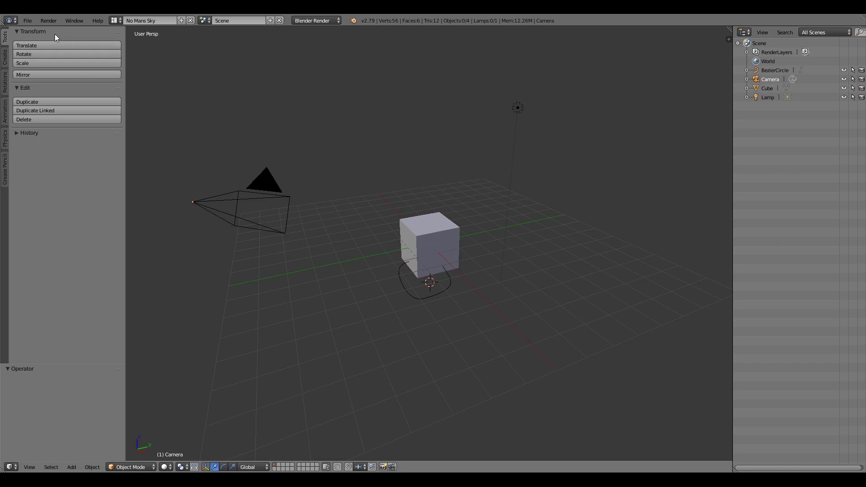
- Open the add-on preferences and clear the search filter to list all add-ons
click(27, 20)
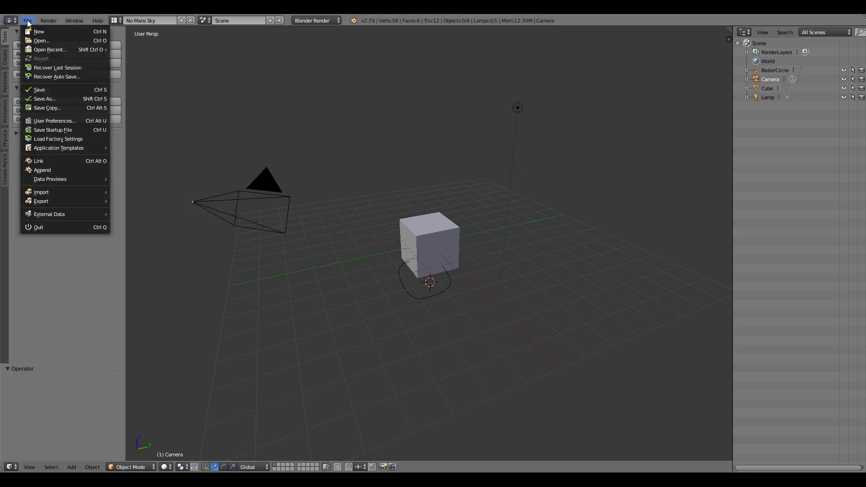
click(47, 121)
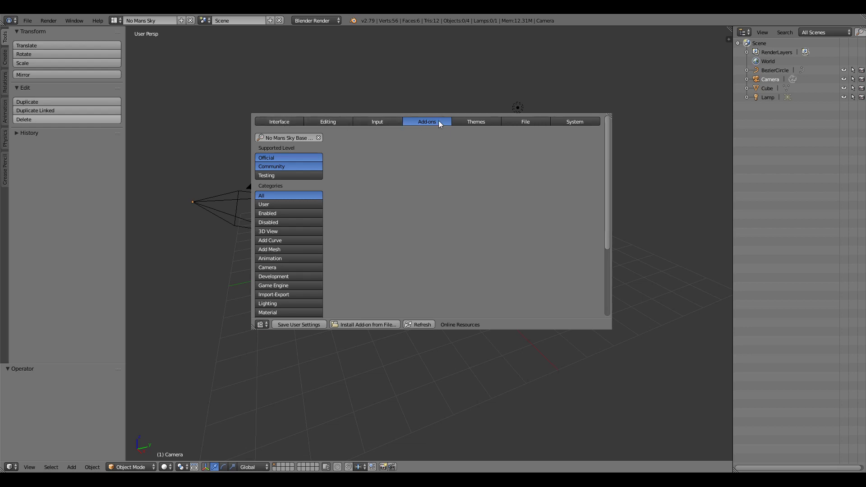
click(318, 137)
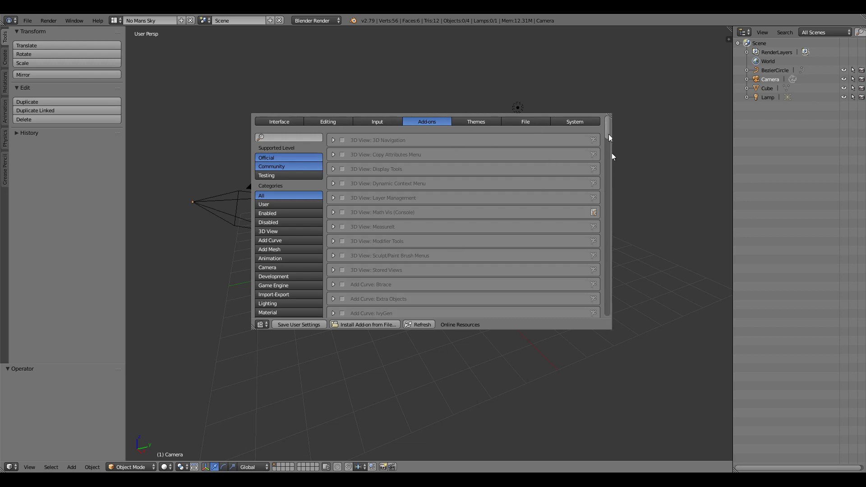
drag(612, 153, 616, 134)
- Install the add-on from nms_blender.zip in F:\Desktop and enable No Mans Sky Base Builder, closing the preferences
click(366, 325)
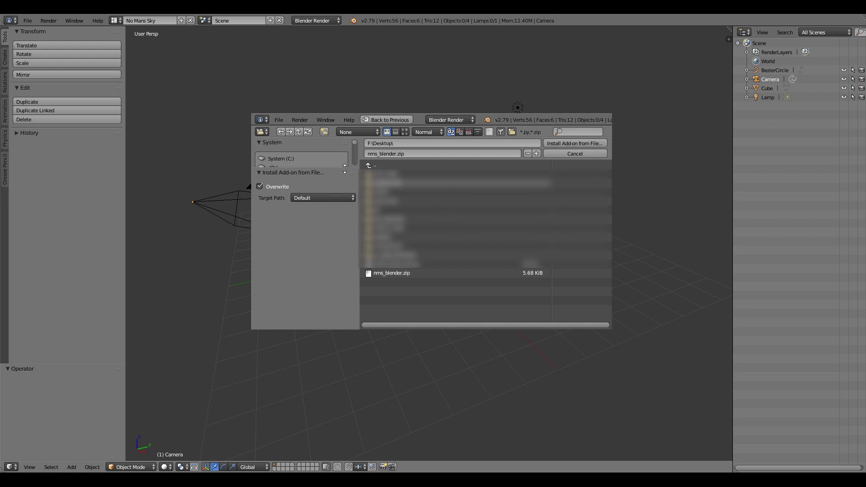
drag(344, 169, 329, 274)
click(284, 177)
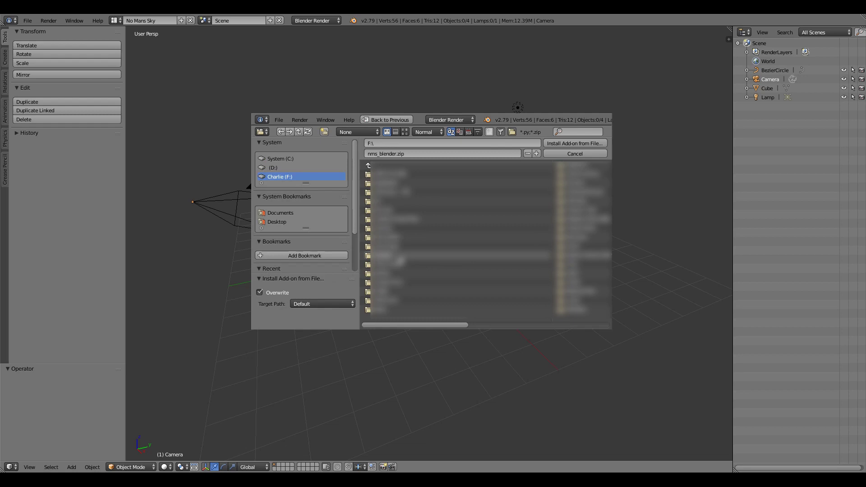
click(406, 256)
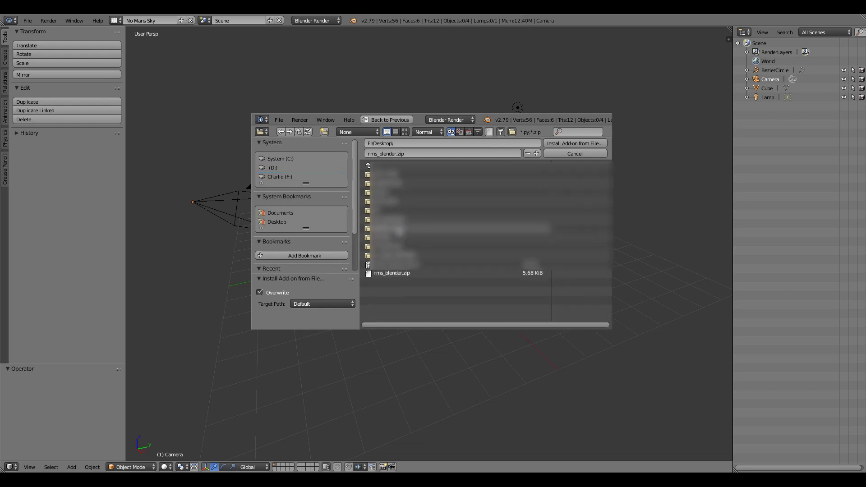
double_click(403, 273)
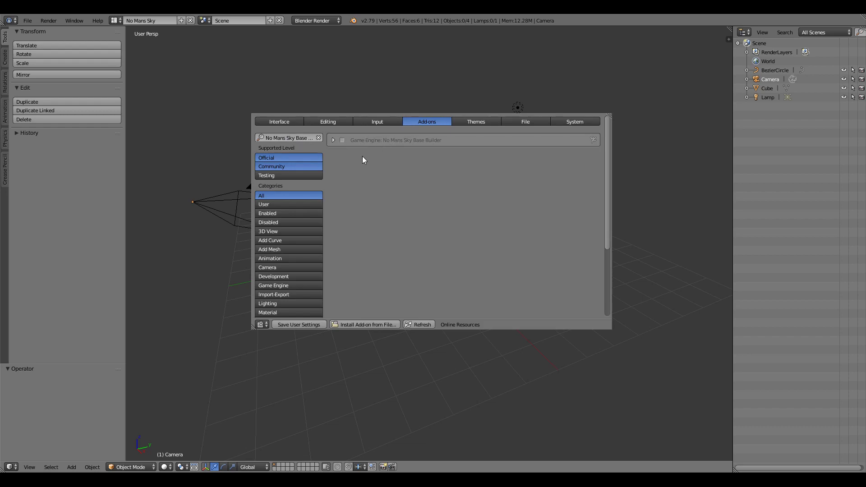
click(342, 140)
click(607, 108)
- Select the cube and show the No Mans Sky Base Builder tools, widening the shelf and extending the parts list down its full height
right_click(436, 220)
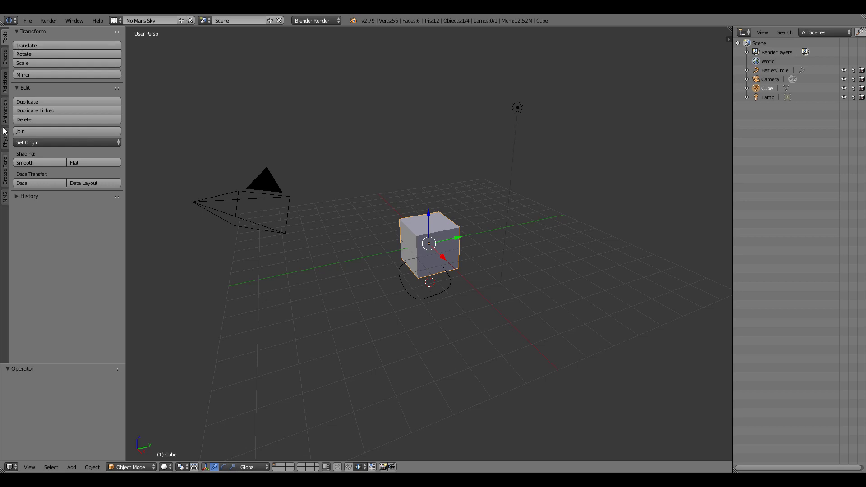
click(5, 197)
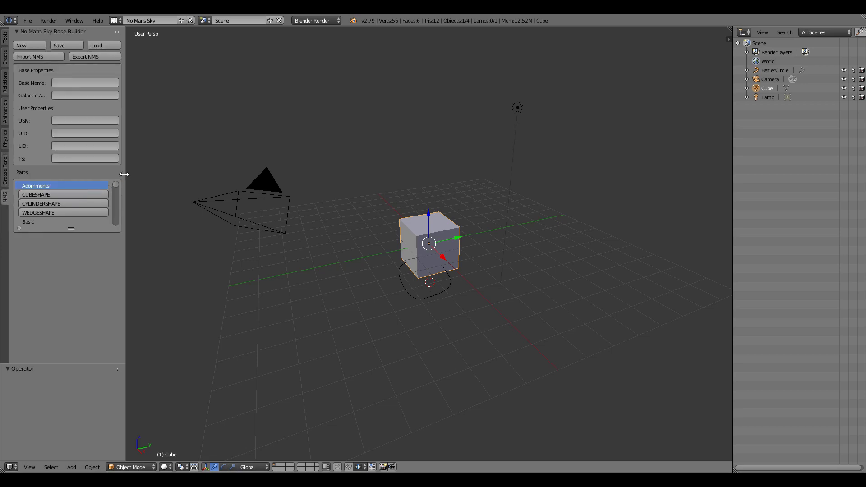
drag(124, 175, 166, 174)
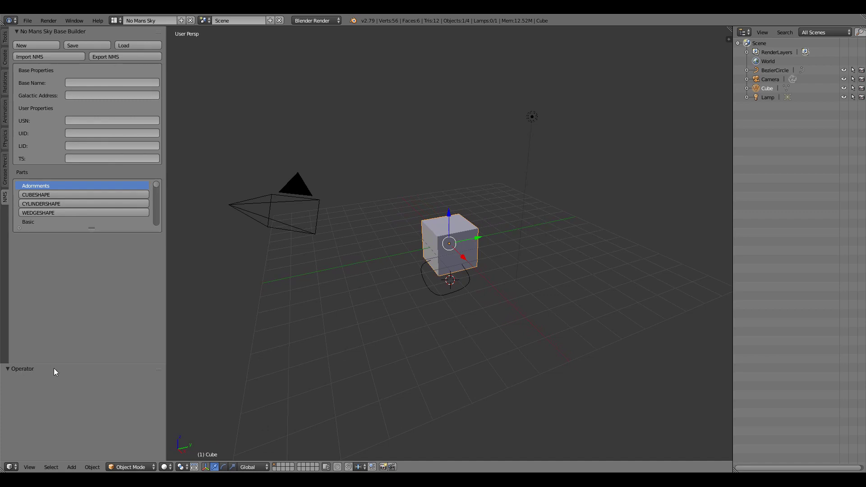
drag(18, 363, 59, 459)
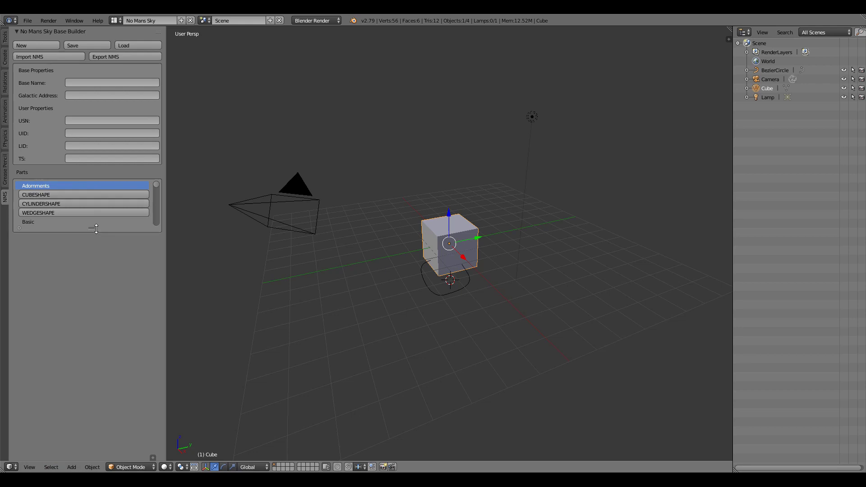
drag(96, 229, 92, 436)
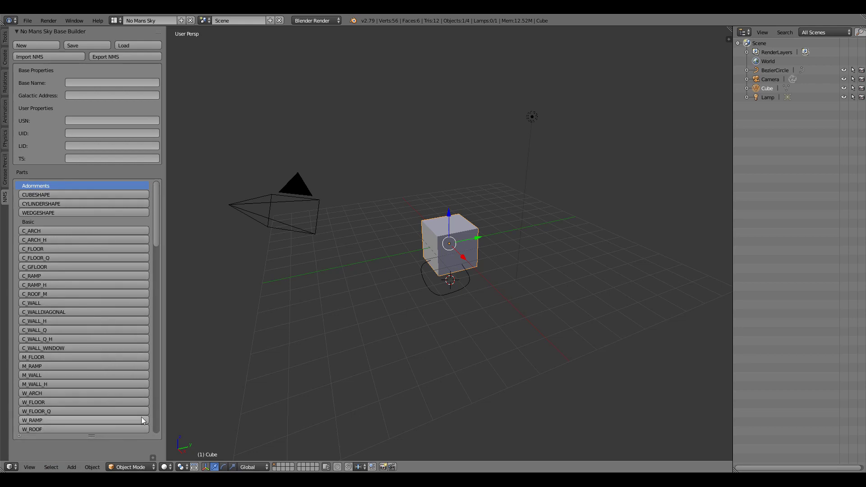
drag(165, 398, 144, 399)
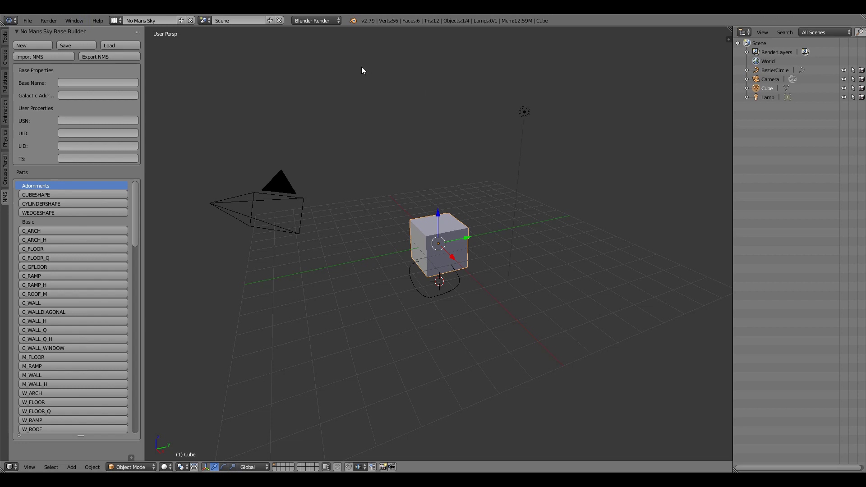
- Save the current scene and layout as the startup file
click(28, 21)
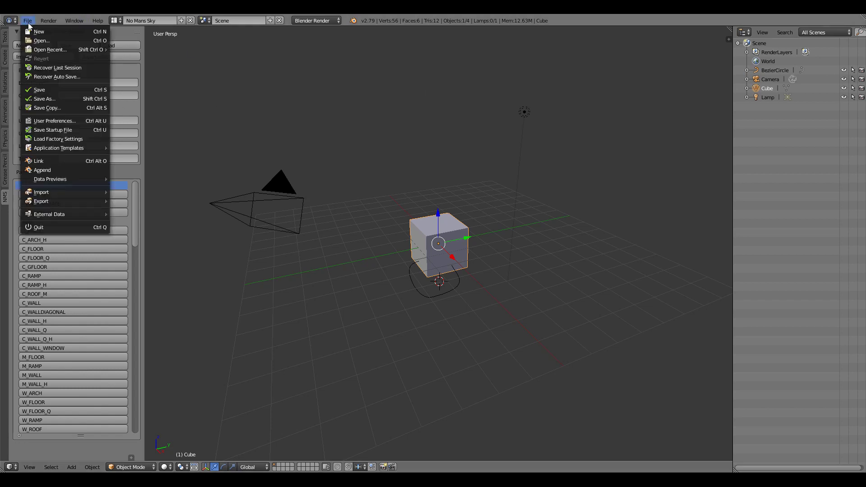
click(44, 130)
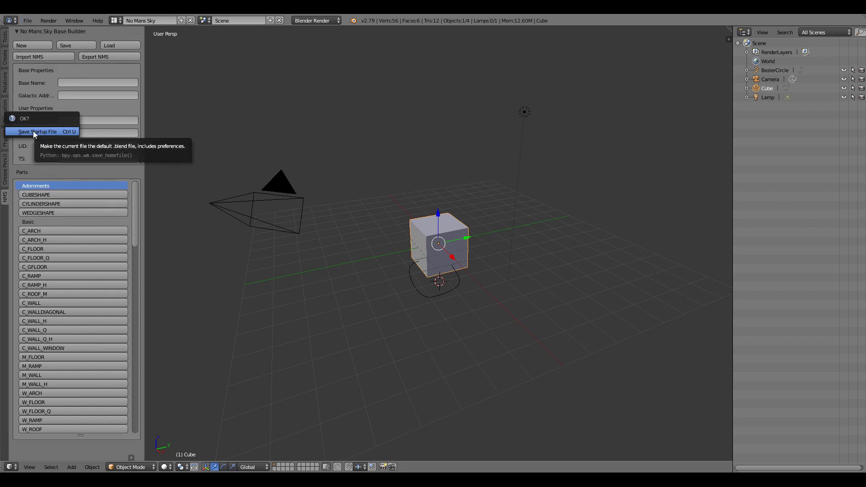
click(34, 131)
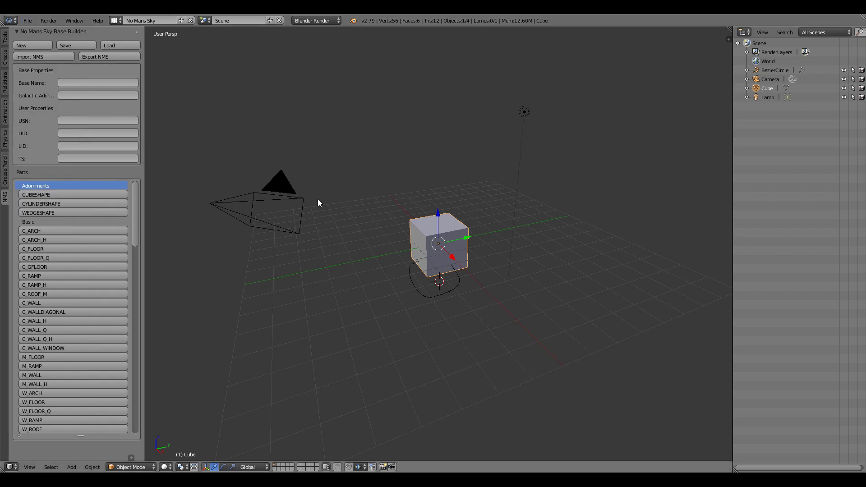